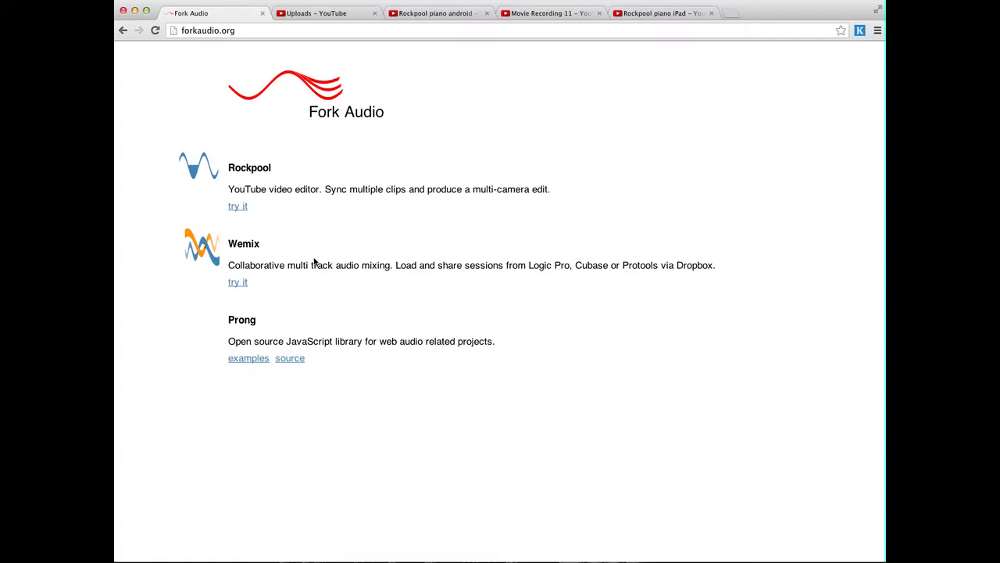
# Open the Rockpool editor from the Fork Audio site and look over the three piano clips' YouTube pages.
pyautogui.click(235, 210)
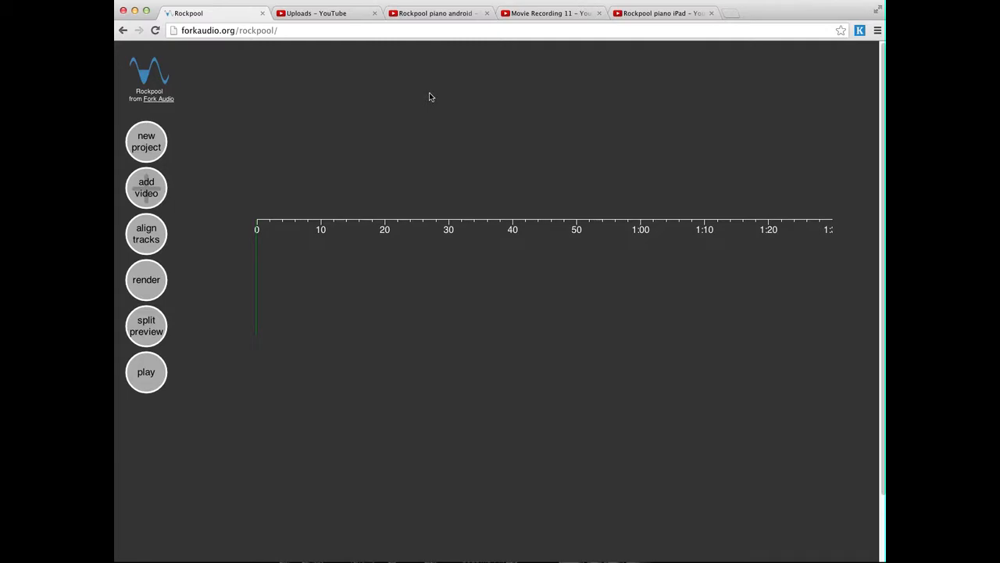
pyautogui.click(436, 14)
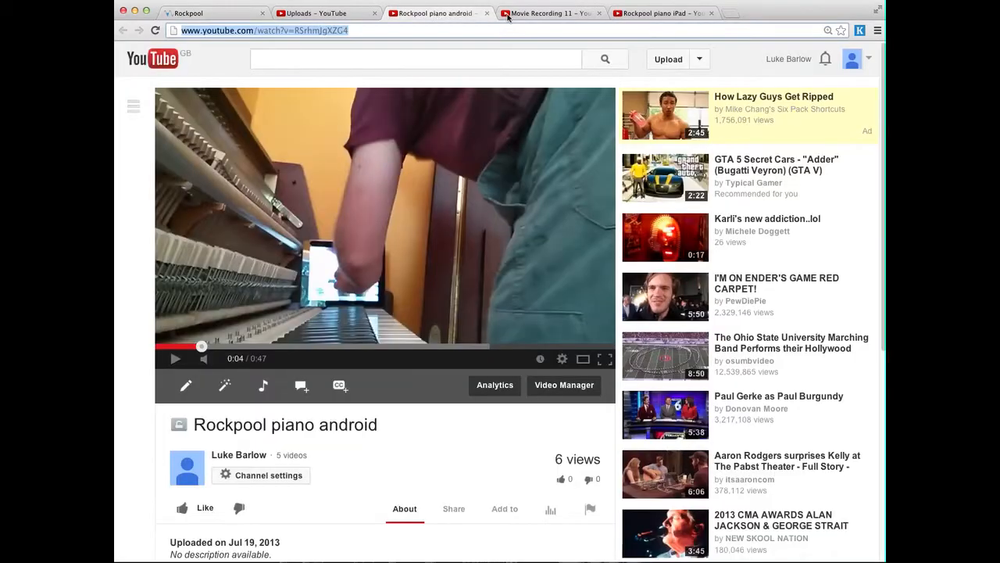
pyautogui.click(547, 14)
pyautogui.click(620, 15)
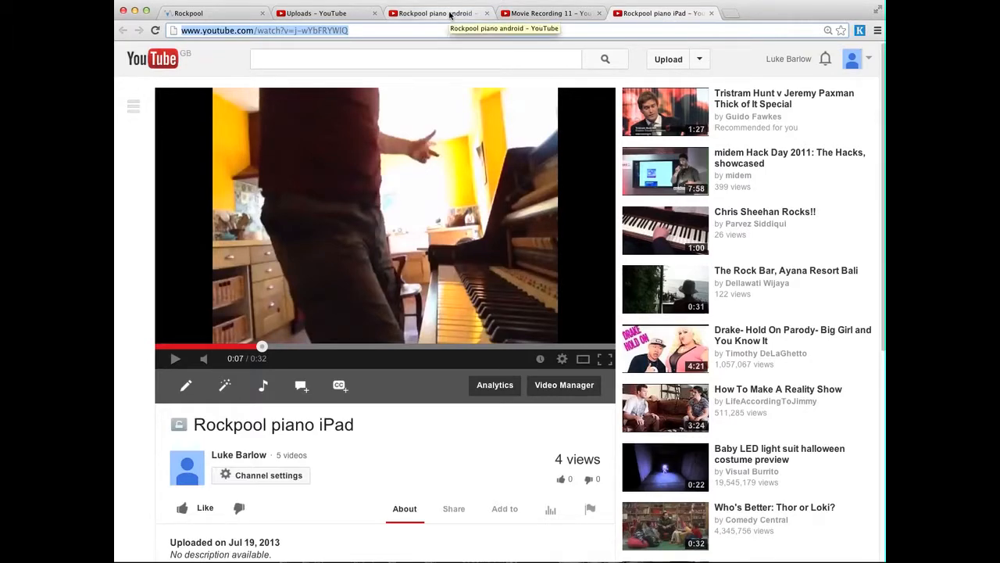
pyautogui.click(450, 14)
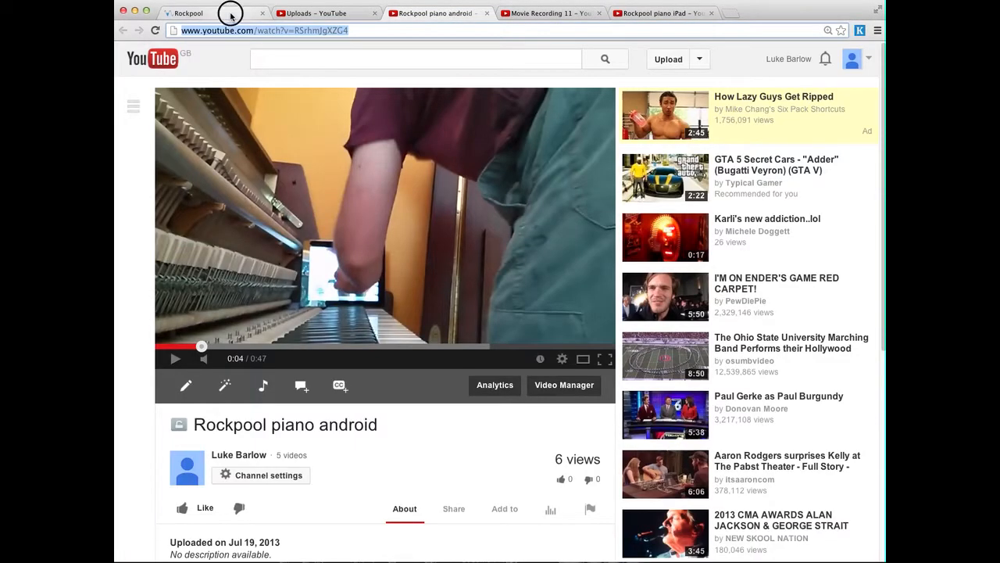
pyautogui.click(231, 13)
pyautogui.click(442, 14)
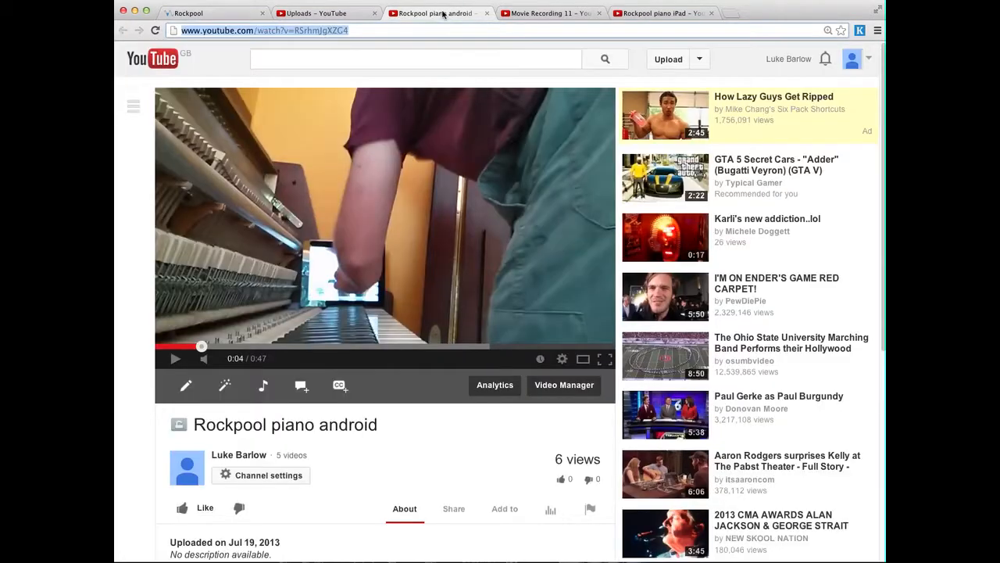
pyautogui.click(564, 14)
pyautogui.click(661, 14)
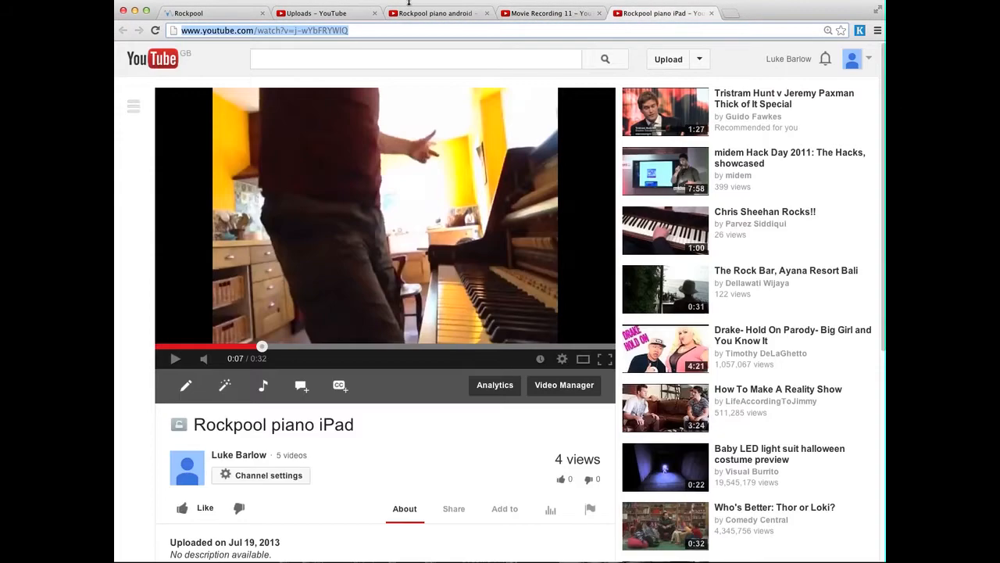
# Copy the YouTube link of the "Rockpool piano android" video and add that video to the Rockpool project.
pyautogui.click(447, 15)
pyautogui.rightClick(286, 31)
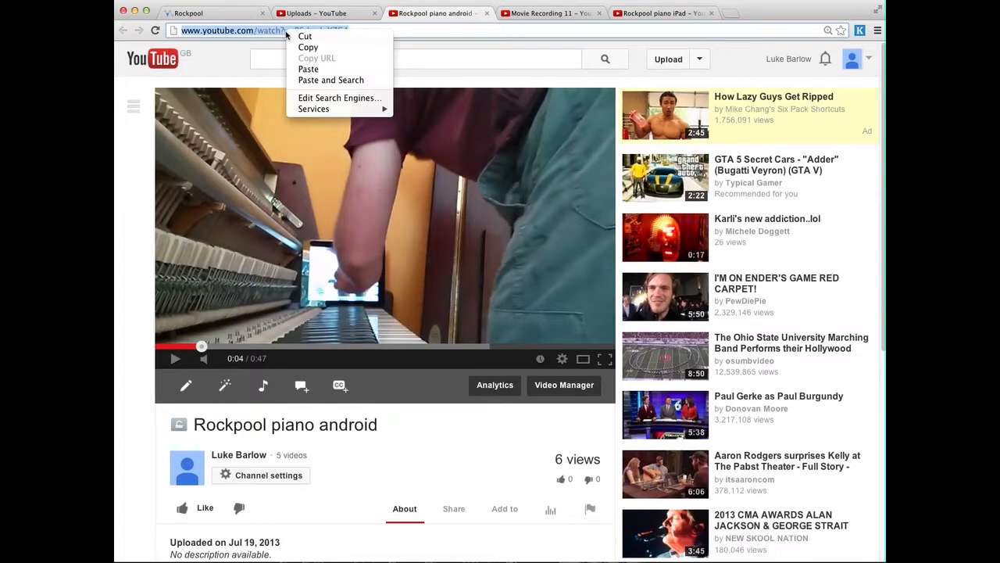
pyautogui.click(320, 43)
pyautogui.click(212, 15)
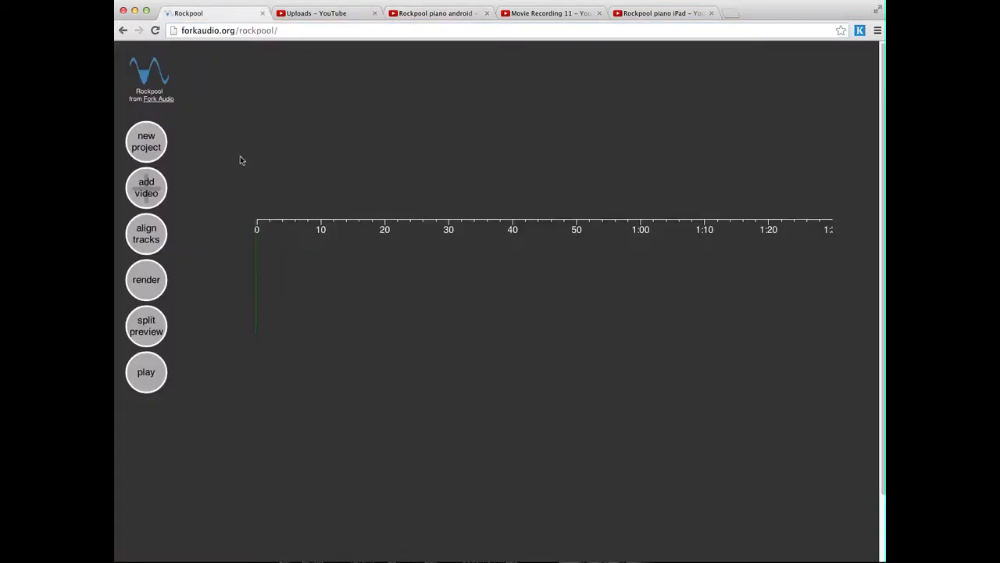
pyautogui.click(145, 196)
pyautogui.click(402, 163)
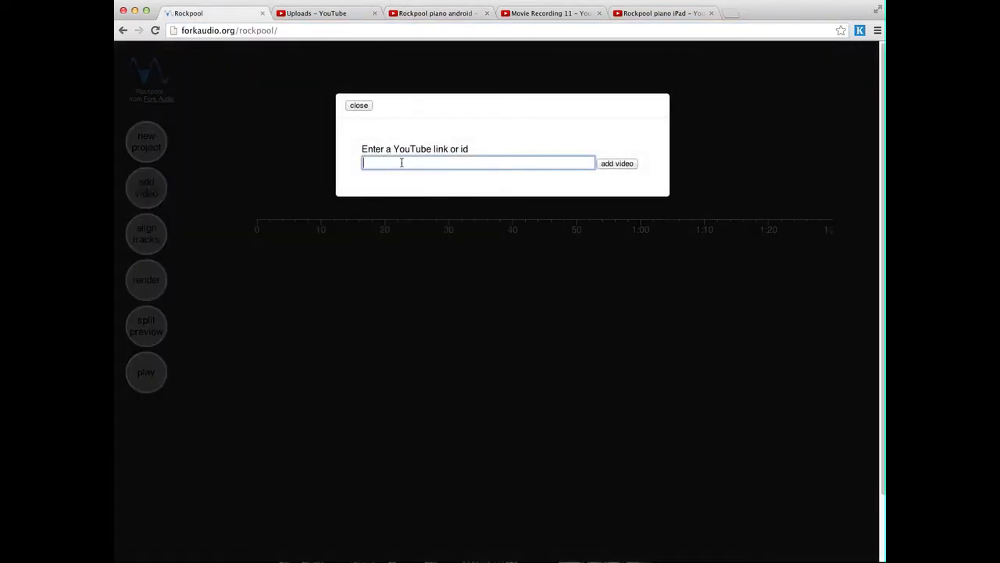
pyautogui.rightClick(401, 162)
pyautogui.click(435, 217)
pyautogui.click(619, 163)
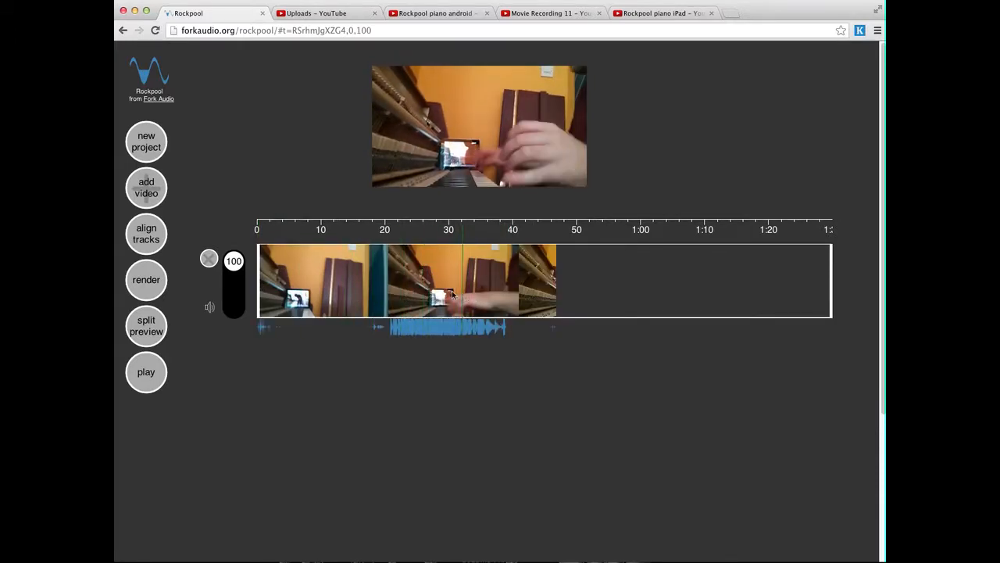
# Preview the added piano clip at several points on the timeline and play it briefly from the beginning.
pyautogui.click(396, 248)
pyautogui.click(360, 298)
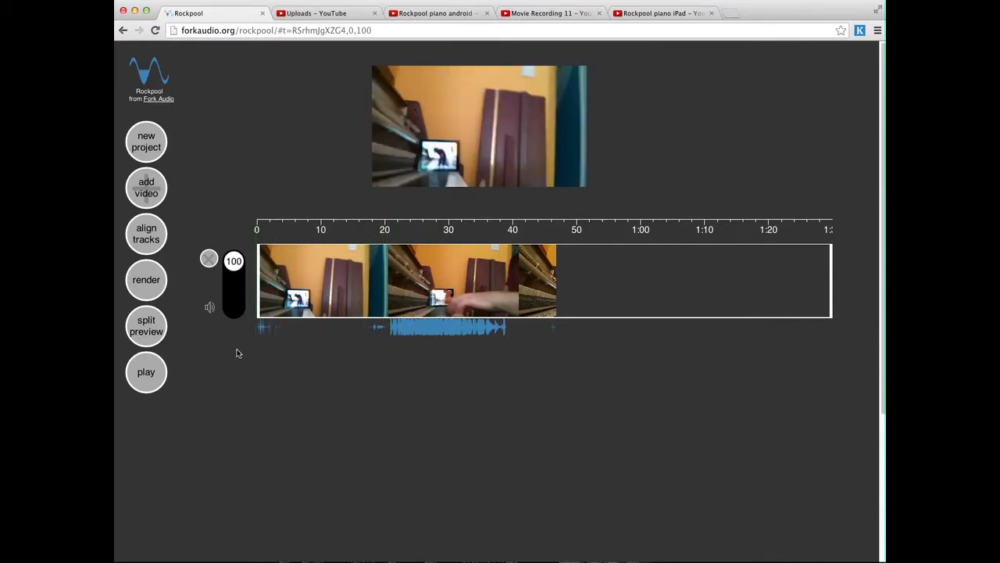
pyautogui.click(151, 372)
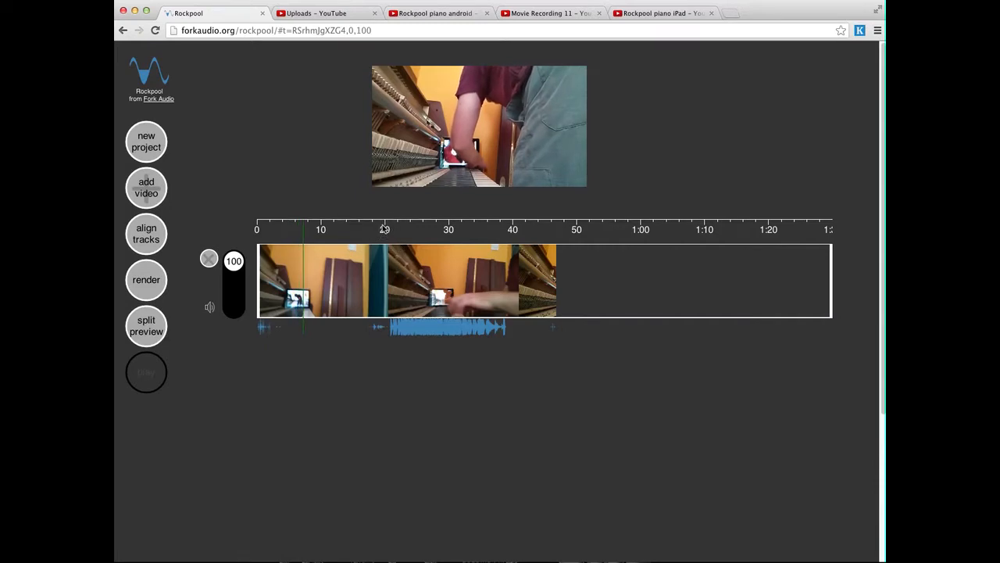
pyautogui.click(145, 375)
# Trim the clip's edit region so that it runs from about 20 to 40 seconds.
pyautogui.moveTo(375, 284); pyautogui.dragTo(380, 297)
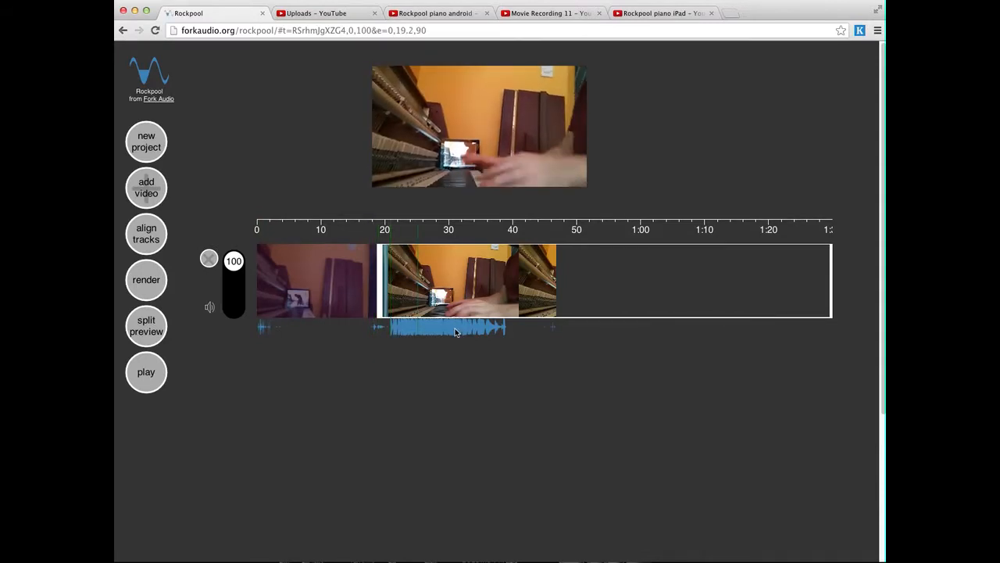
pyautogui.moveTo(831, 273); pyautogui.dragTo(512, 291)
pyautogui.moveTo(378, 284); pyautogui.dragTo(385, 284)
# Play the trimmed region, lower the track's volume to 43 and stop playback.
pyautogui.click(146, 377)
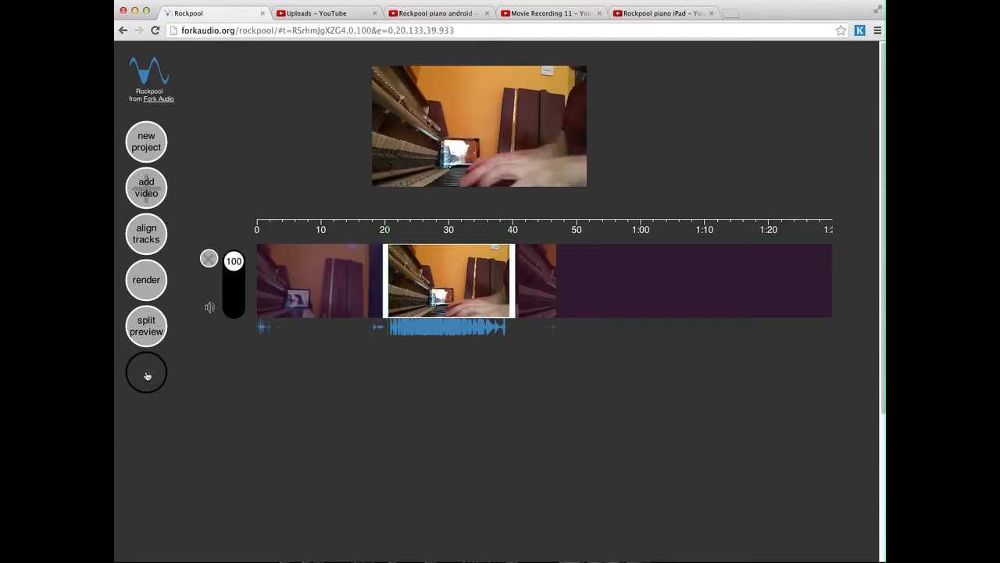
pyautogui.moveTo(234, 262); pyautogui.dragTo(235, 291)
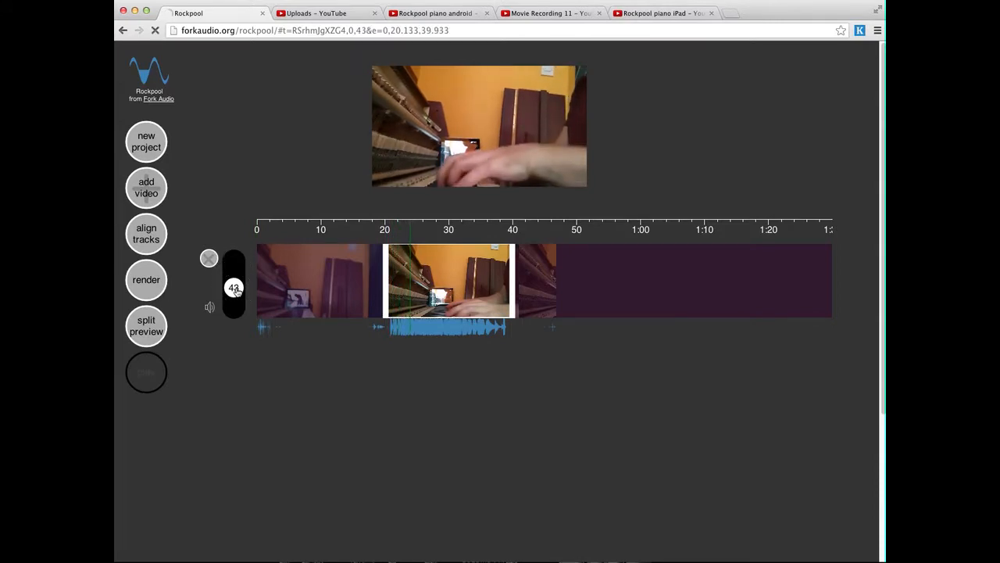
pyautogui.click(146, 377)
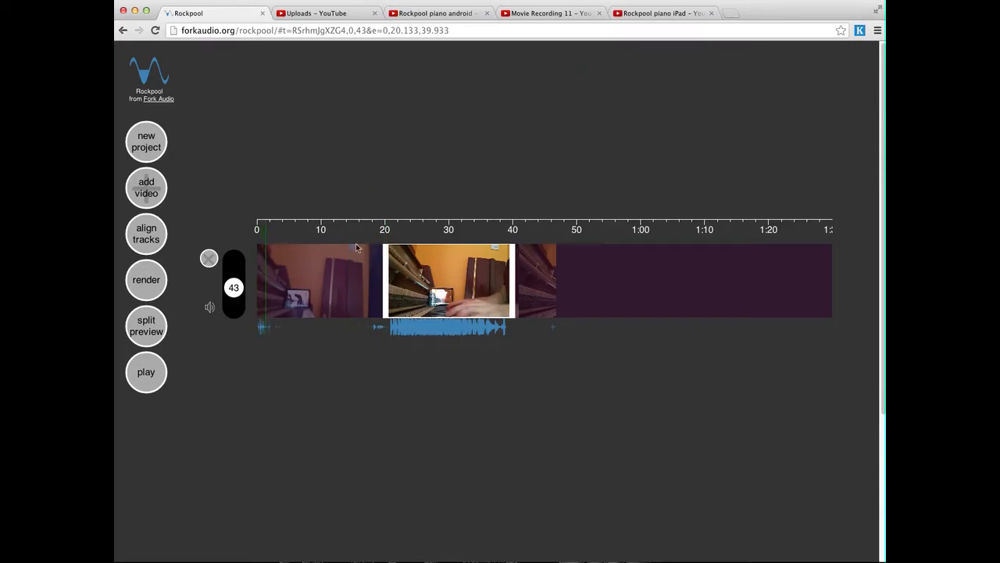
# Copy the YouTube link of the "Movie Recording 11" video and add it to the project as a second track.
pyautogui.click(553, 13)
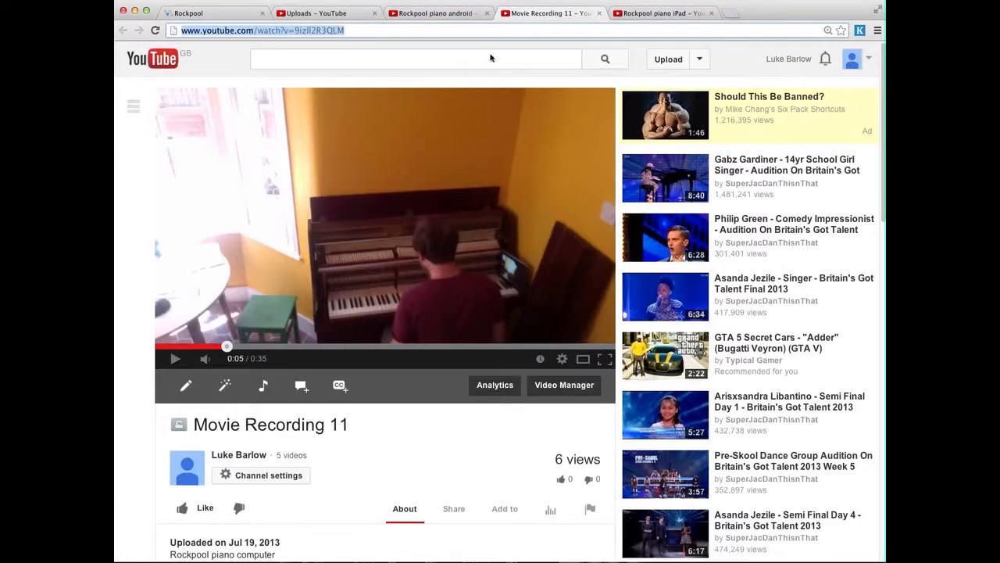
pyautogui.rightClick(295, 28)
pyautogui.click(320, 44)
pyautogui.click(218, 16)
pyautogui.click(153, 184)
pyautogui.click(382, 164)
pyautogui.rightClick(382, 163)
pyautogui.click(404, 217)
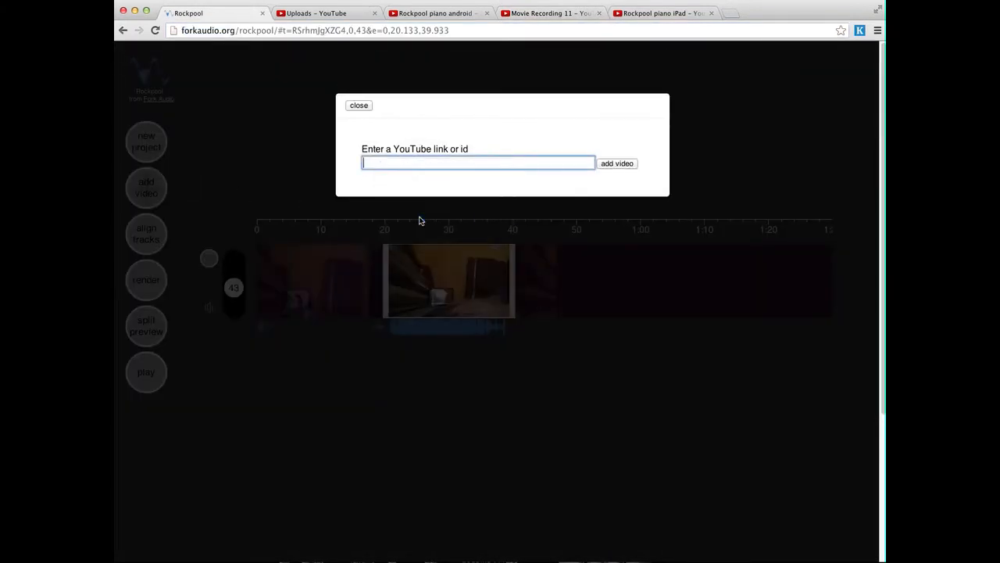
pyautogui.click(619, 166)
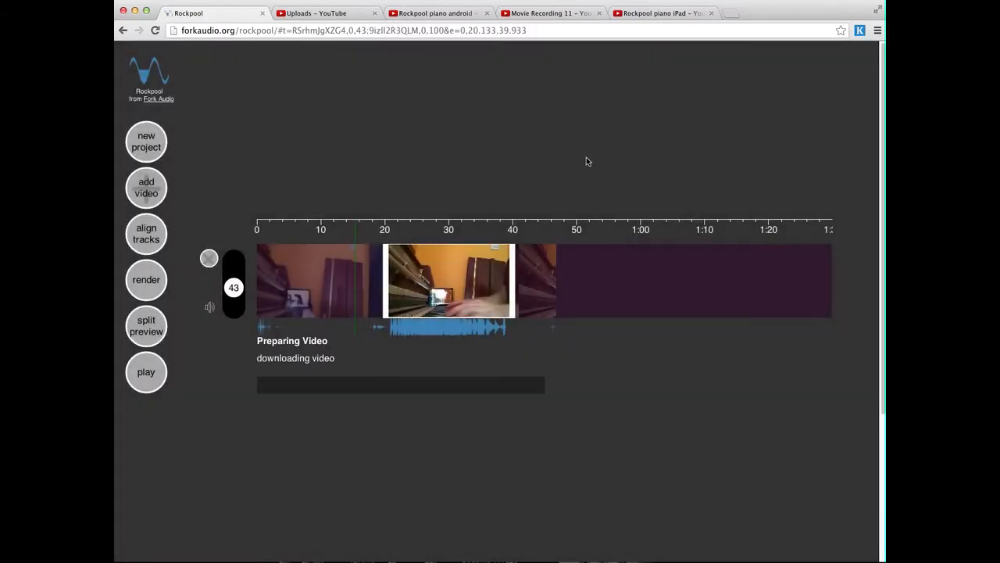
# Copy the YouTube link of the "Rockpool piano iPad" video and add it to the project as a third track.
pyautogui.click(670, 14)
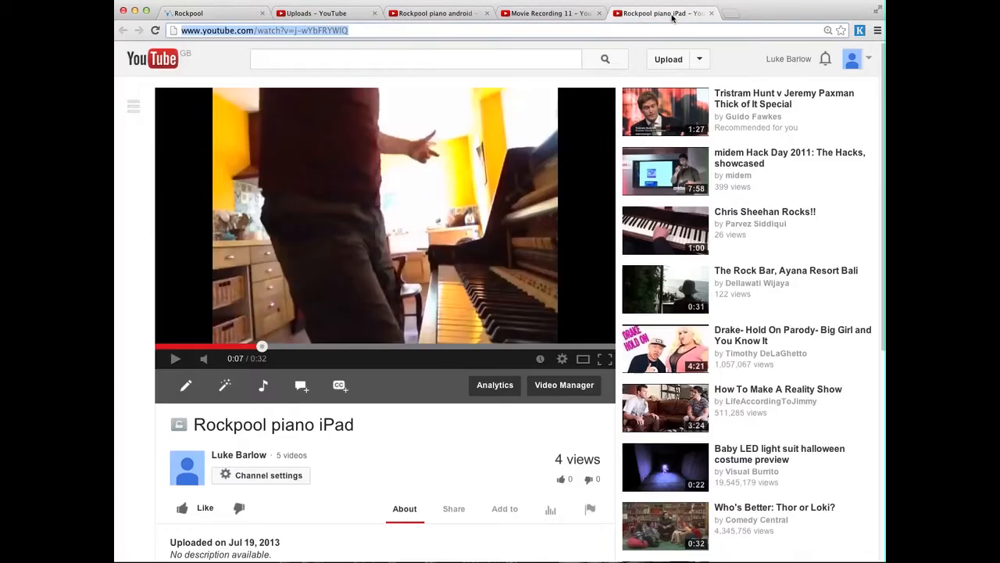
pyautogui.rightClick(295, 35)
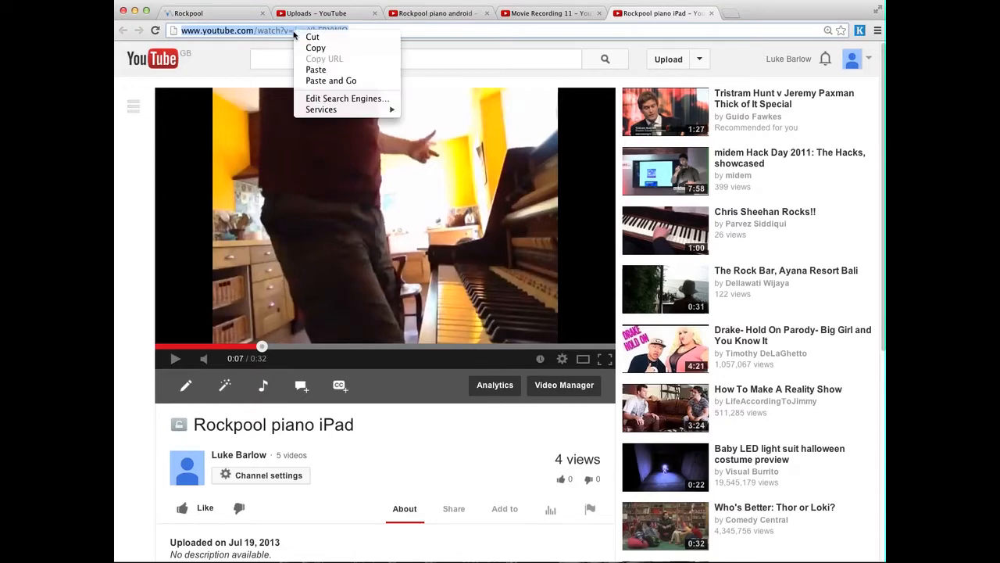
pyautogui.click(318, 47)
pyautogui.click(217, 13)
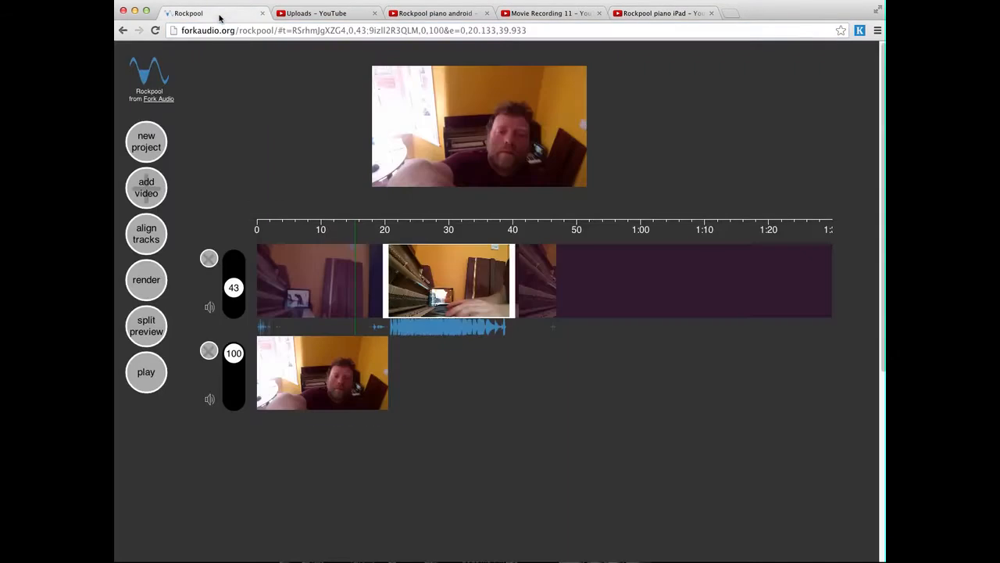
pyautogui.click(146, 192)
pyautogui.click(424, 160)
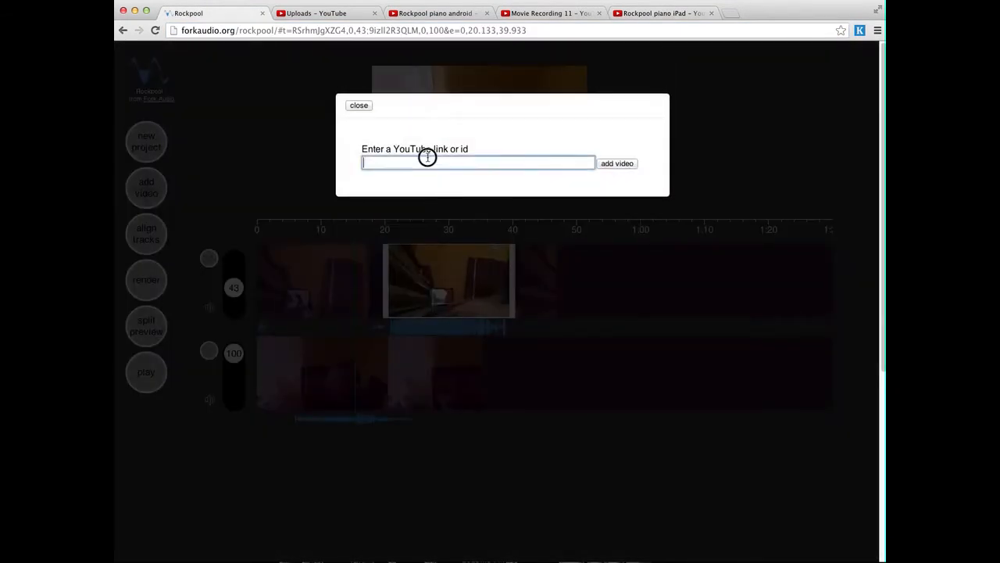
pyautogui.rightClick(427, 163)
pyautogui.click(450, 216)
pyautogui.click(617, 163)
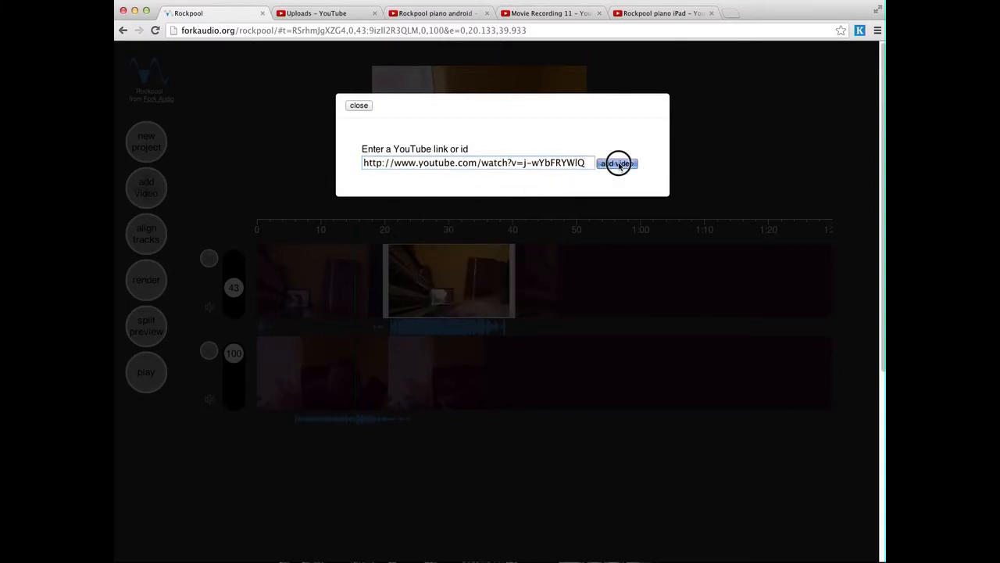
# Turn on split preview for the three videos and align their tracks automatically.
pyautogui.click(443, 303)
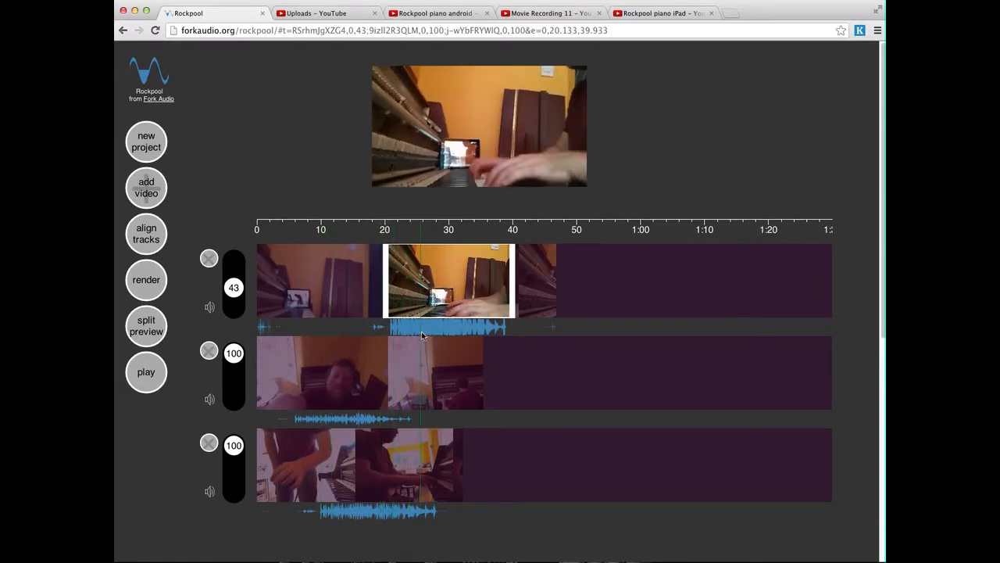
pyautogui.click(149, 337)
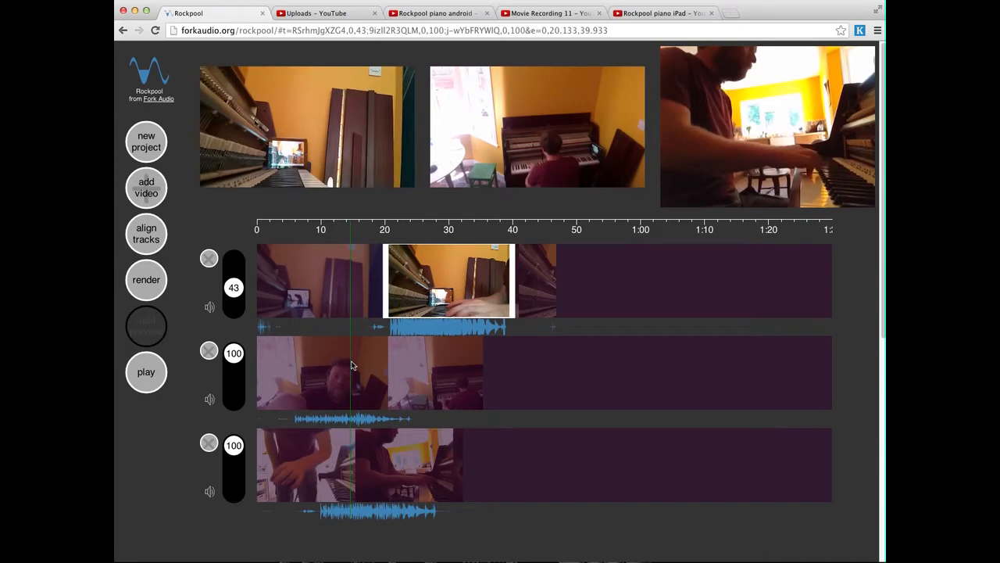
pyautogui.click(147, 236)
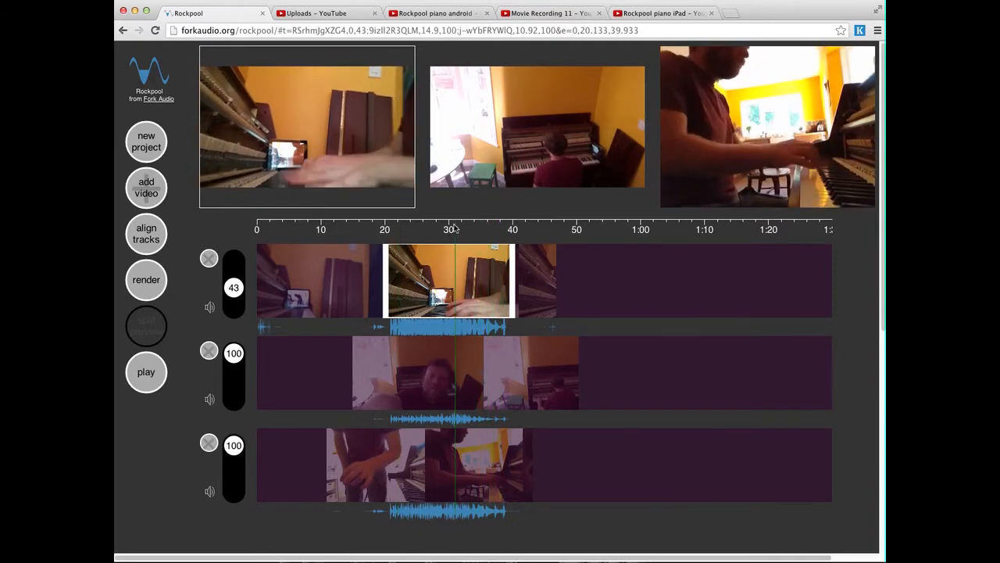
# Play the three aligned clips from just before the start of the edit region.
pyautogui.moveTo(442, 227); pyautogui.dragTo(441, 263)
pyautogui.moveTo(430, 225); pyautogui.dragTo(446, 281)
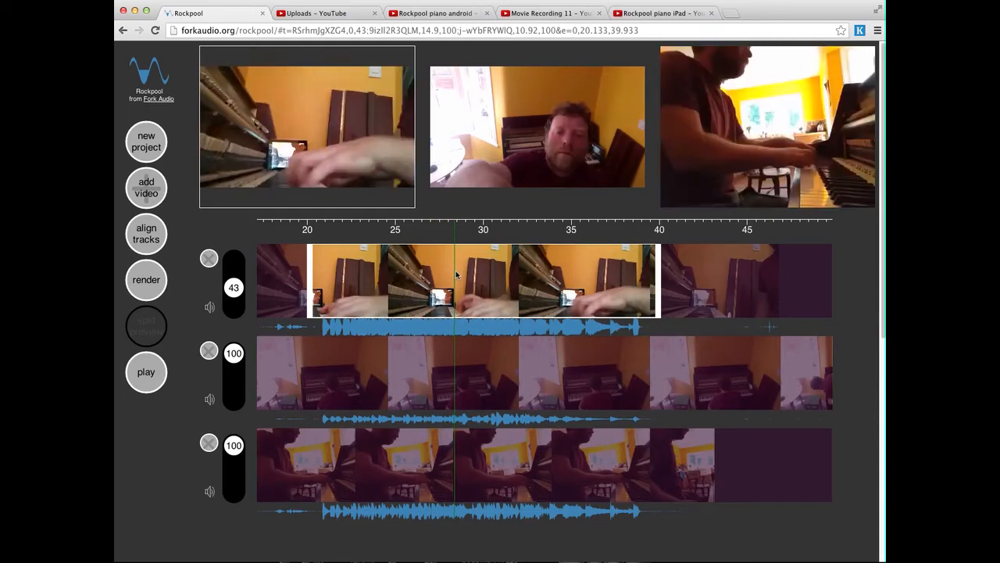
pyautogui.moveTo(457, 272); pyautogui.dragTo(407, 275)
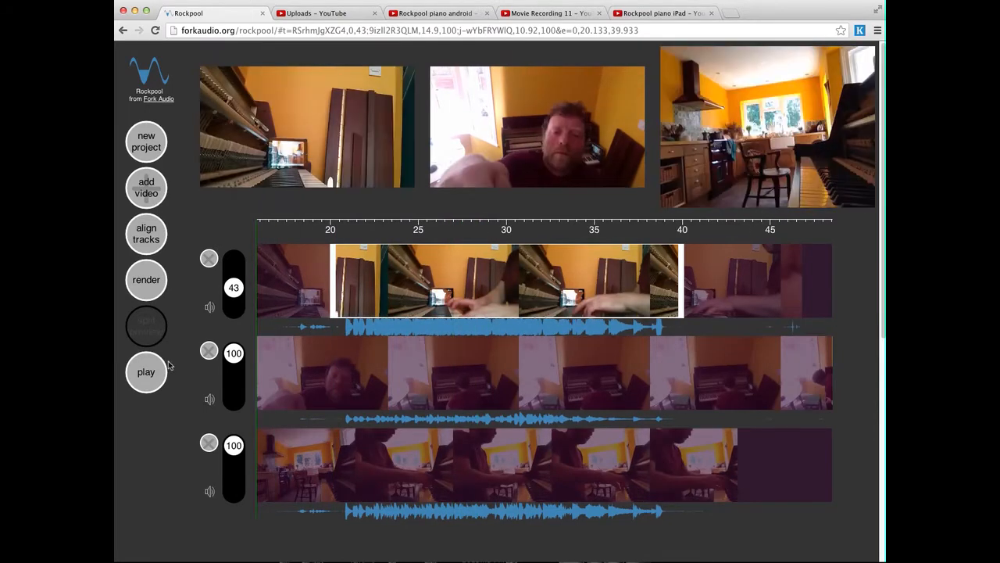
pyautogui.click(151, 376)
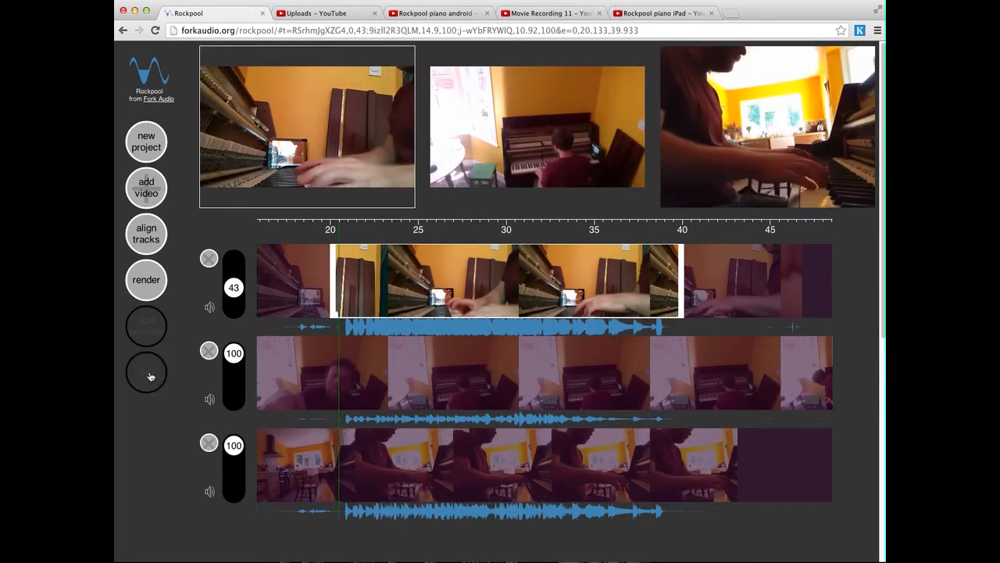
# Set the volume of all three tracks to 0, trying the second track at 39 in between.
pyautogui.moveTo(234, 289); pyautogui.dragTo(234, 307)
pyautogui.moveTo(234, 353); pyautogui.dragTo(235, 490)
pyautogui.moveTo(233, 400); pyautogui.dragTo(235, 383)
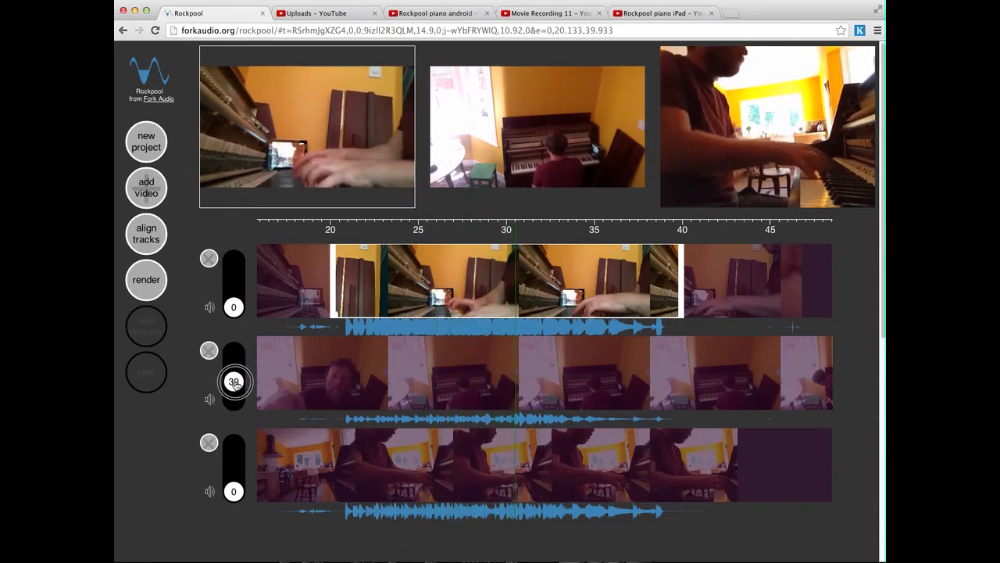
pyautogui.moveTo(234, 382); pyautogui.dragTo(234, 415)
pyautogui.moveTo(234, 308)
pyautogui.mouseDown()
pyautogui.moveTo(236, 297)
pyautogui.moveTo(234, 309)
pyautogui.mouseUp()
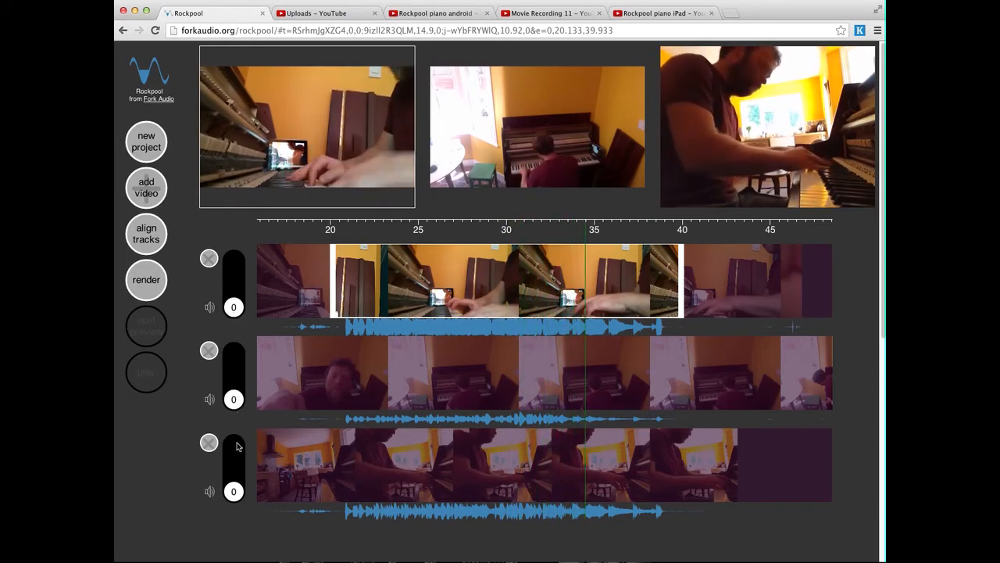
pyautogui.moveTo(234, 400)
pyautogui.mouseDown()
pyautogui.moveTo(234, 376)
pyautogui.moveTo(234, 398)
pyautogui.mouseUp()
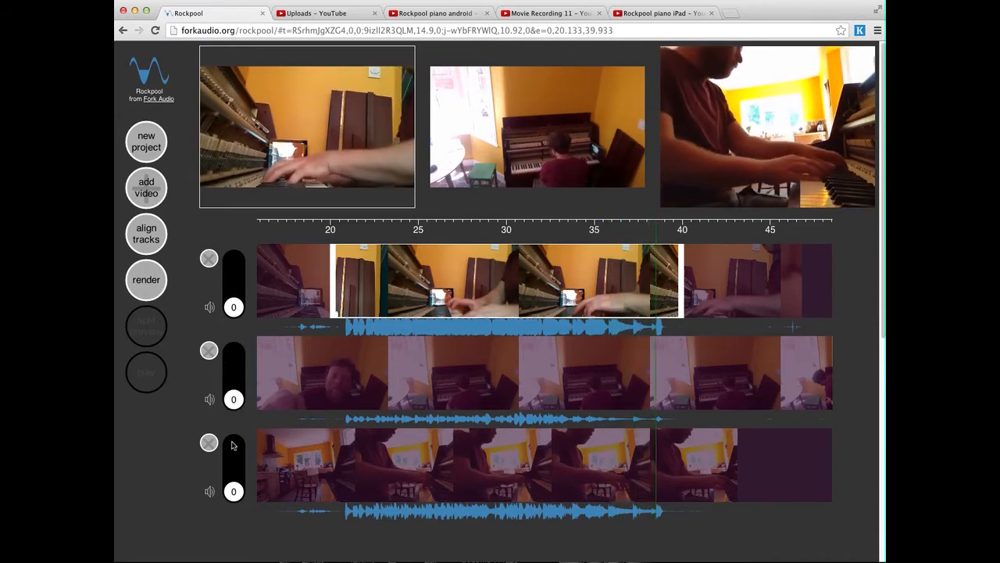
# Raise the third track's volume to 63 and the second track's to about 20 while replaying the edit region.
pyautogui.moveTo(232, 491); pyautogui.dragTo(232, 467)
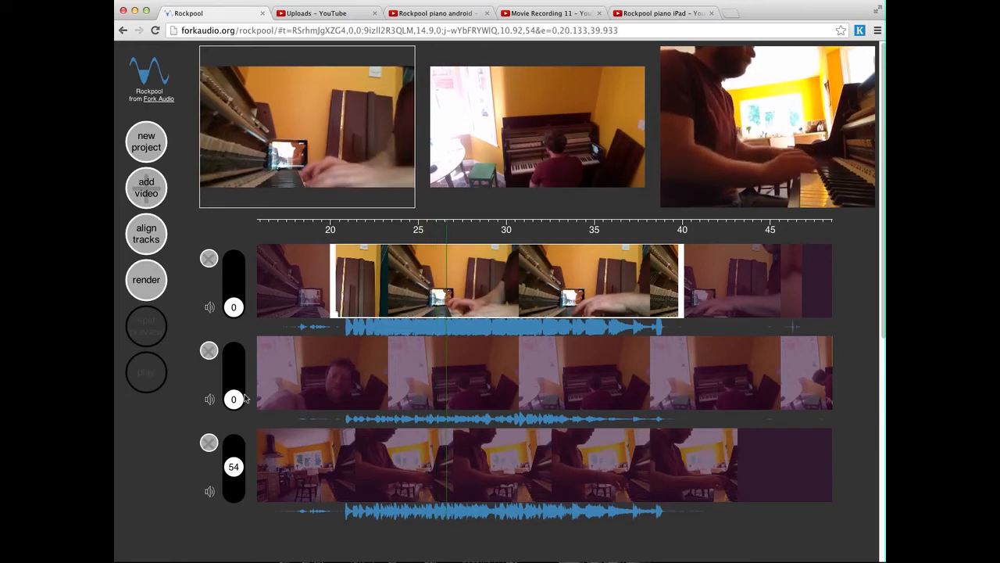
pyautogui.click(160, 386)
pyautogui.moveTo(234, 399); pyautogui.dragTo(234, 385)
pyautogui.moveTo(233, 467); pyautogui.dragTo(233, 463)
pyautogui.moveTo(234, 385); pyautogui.dragTo(234, 398)
pyautogui.click(145, 381)
pyautogui.moveTo(234, 393); pyautogui.dragTo(233, 388)
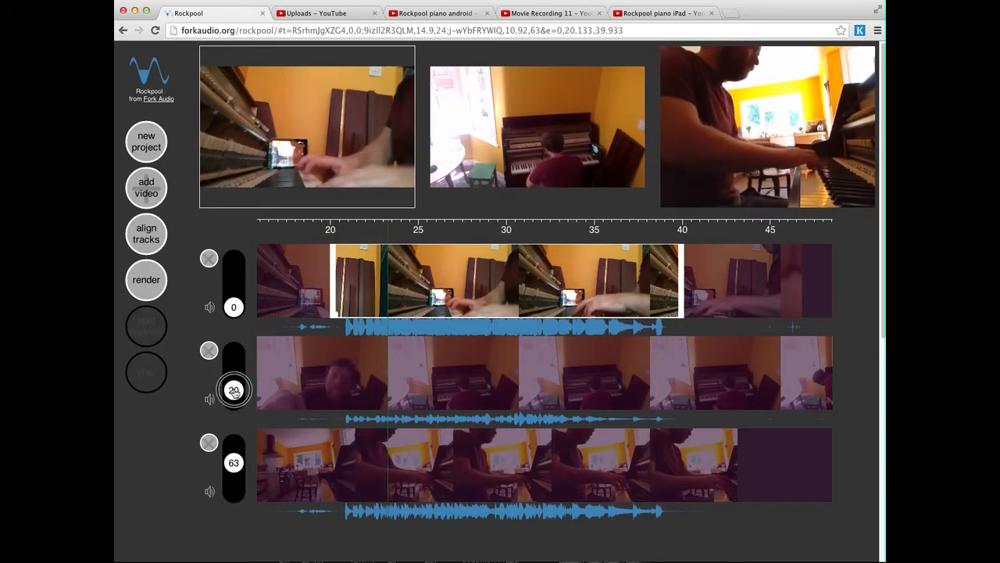
# Set the third track's volume to 48 and the second track's volume to 38.
pyautogui.moveTo(234, 463); pyautogui.dragTo(233, 469)
pyautogui.moveTo(239, 401); pyautogui.dragTo(235, 383)
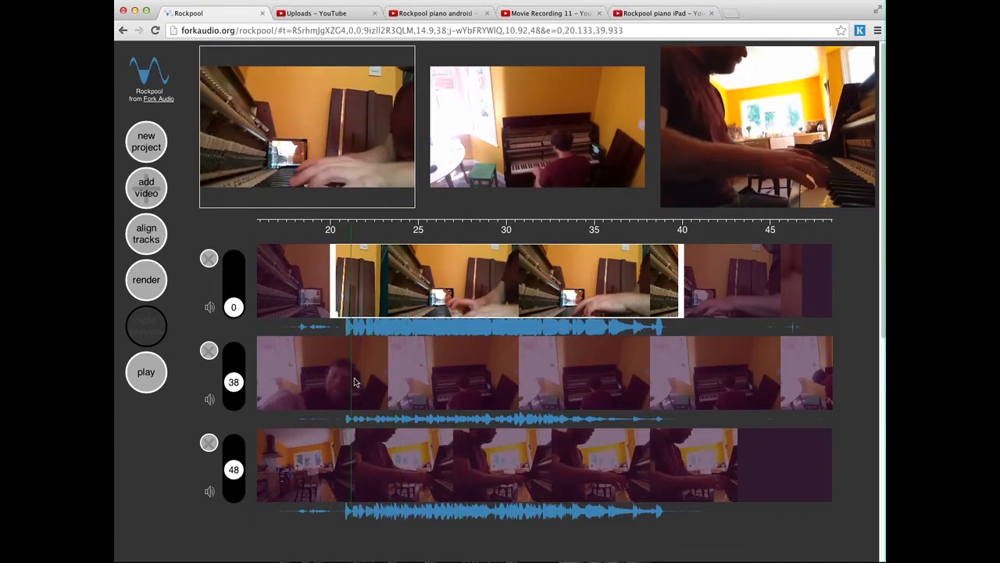
# Split the edit at about 23.1, 26.5, 30.2 and 31.9 s, assigning its segments to the second, first, third, second and first tracks.
pyautogui.moveTo(386, 375); pyautogui.dragTo(444, 375)
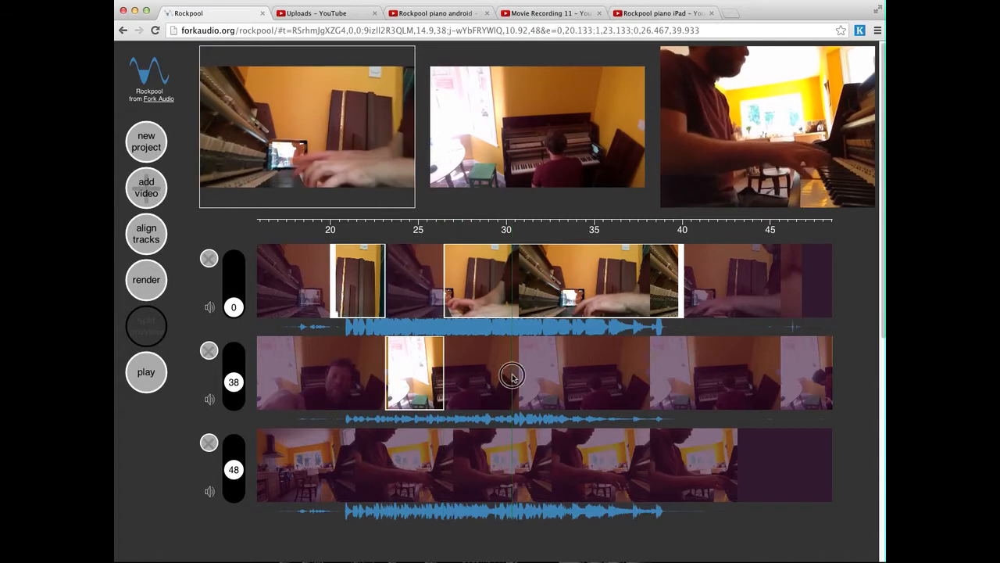
pyautogui.moveTo(509, 377); pyautogui.dragTo(539, 377)
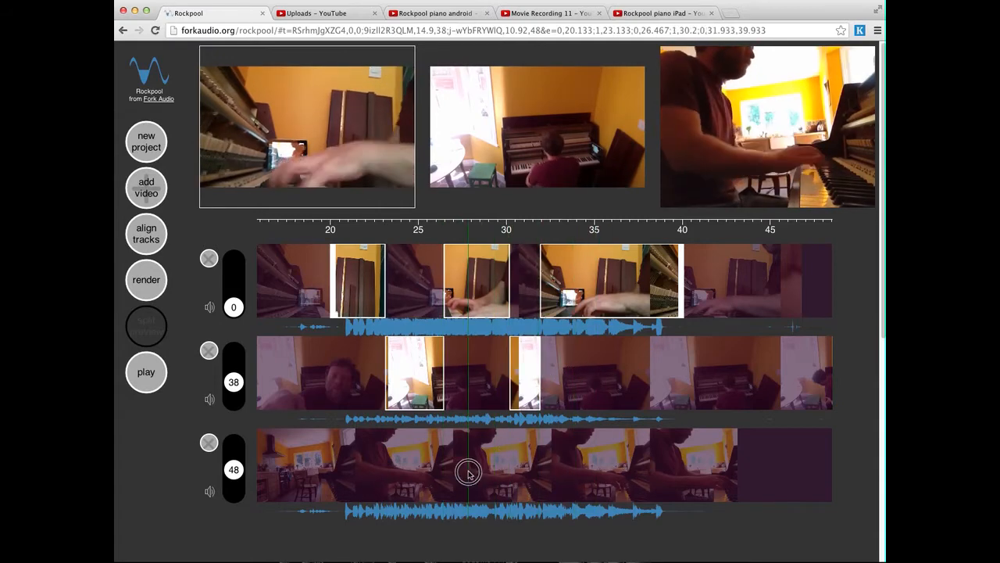
pyautogui.click(478, 462)
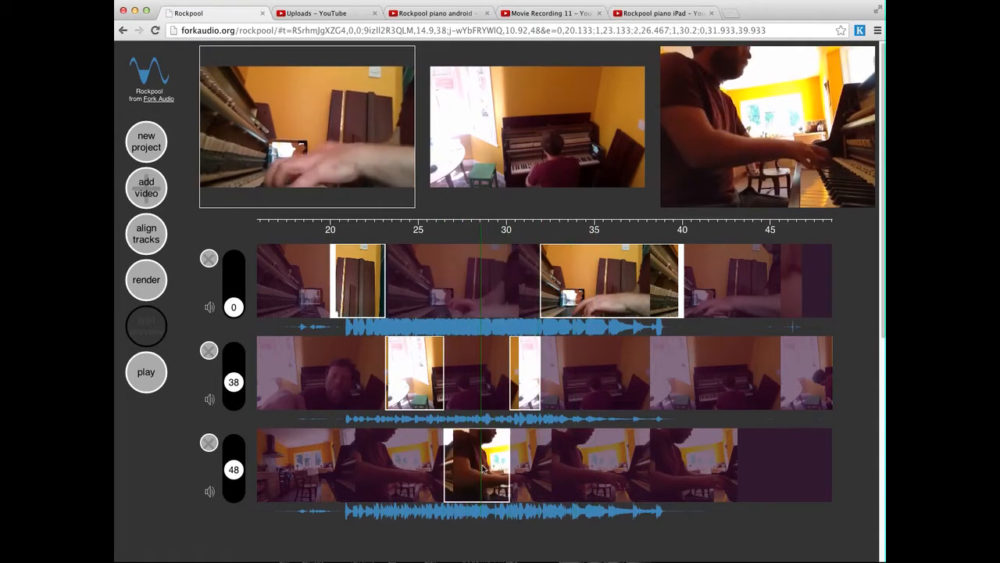
pyautogui.click(356, 372)
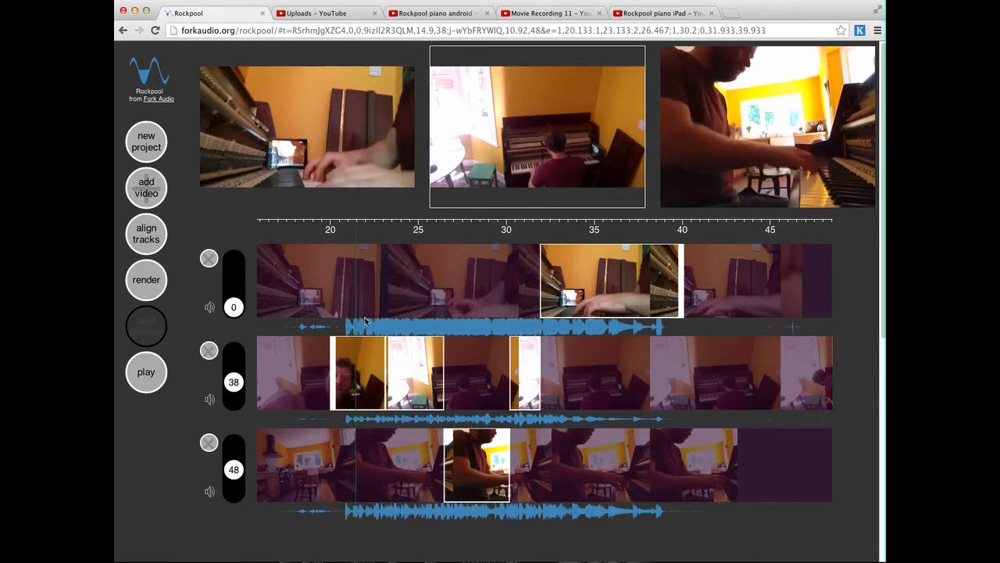
pyautogui.click(418, 293)
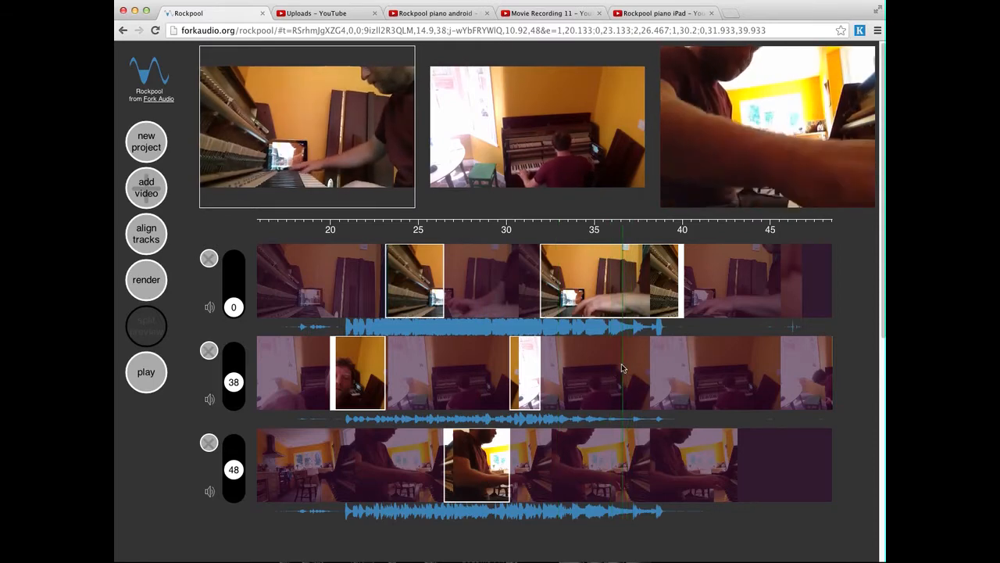
# Cut to the third track at about 35.9 s and the second track at 38.2 s, extending the edit's end to about 40.5 s.
pyautogui.moveTo(621, 366); pyautogui.dragTo(657, 370)
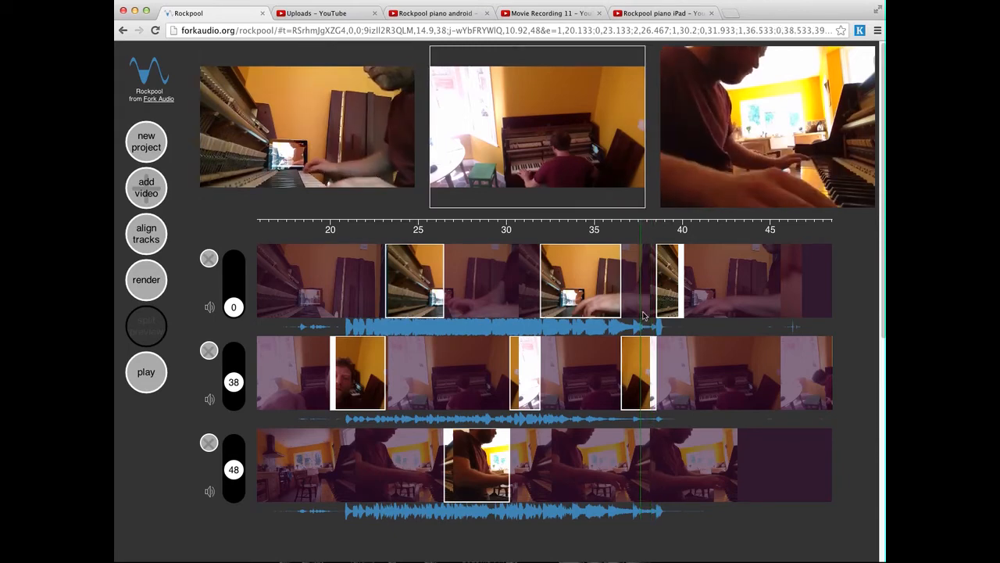
pyautogui.click(635, 462)
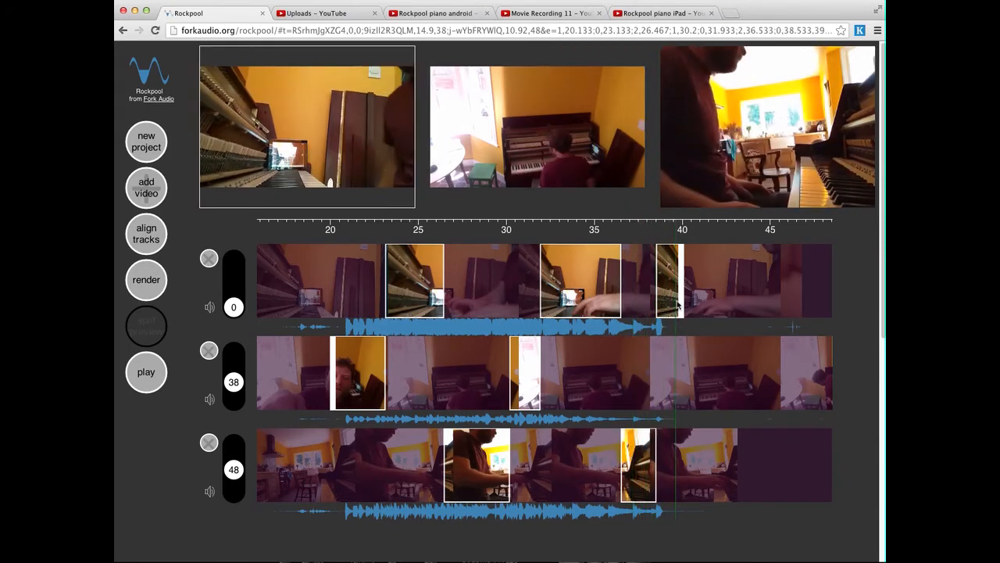
pyautogui.click(638, 370)
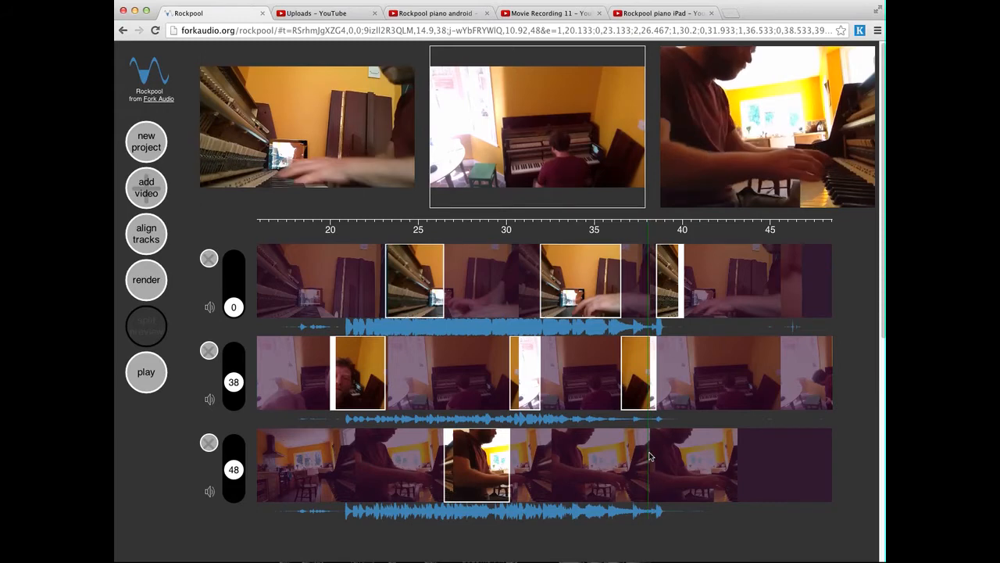
pyautogui.click(654, 384)
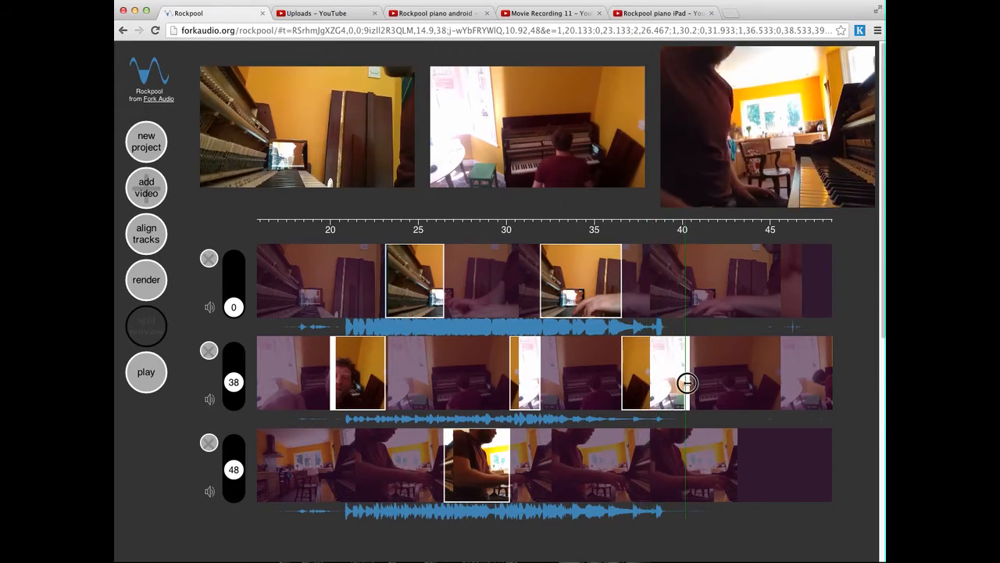
pyautogui.click(612, 466)
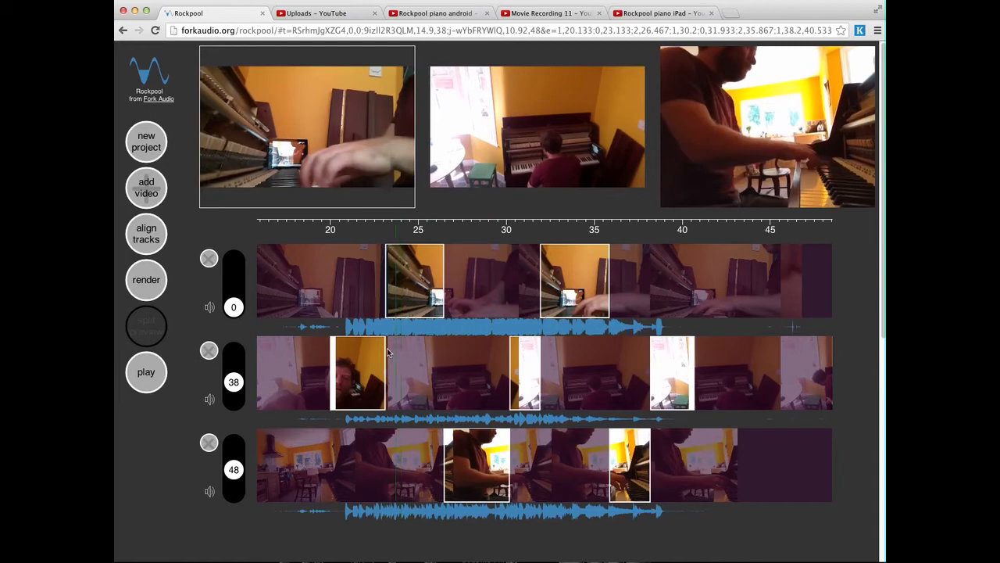
# Turn off split preview, play the cut sequence as a single picture, and stop playback partway through.
pyautogui.click(150, 326)
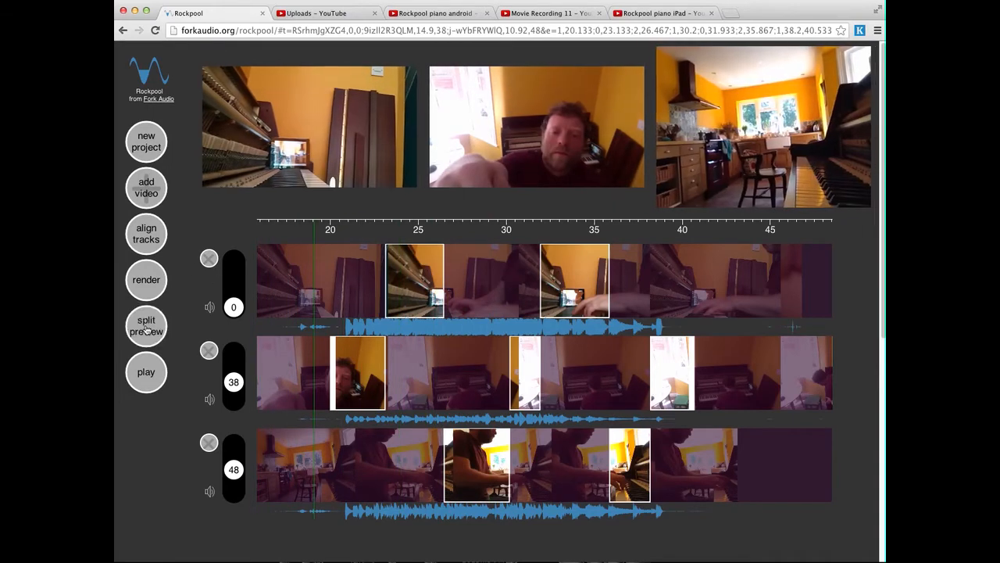
pyautogui.click(148, 373)
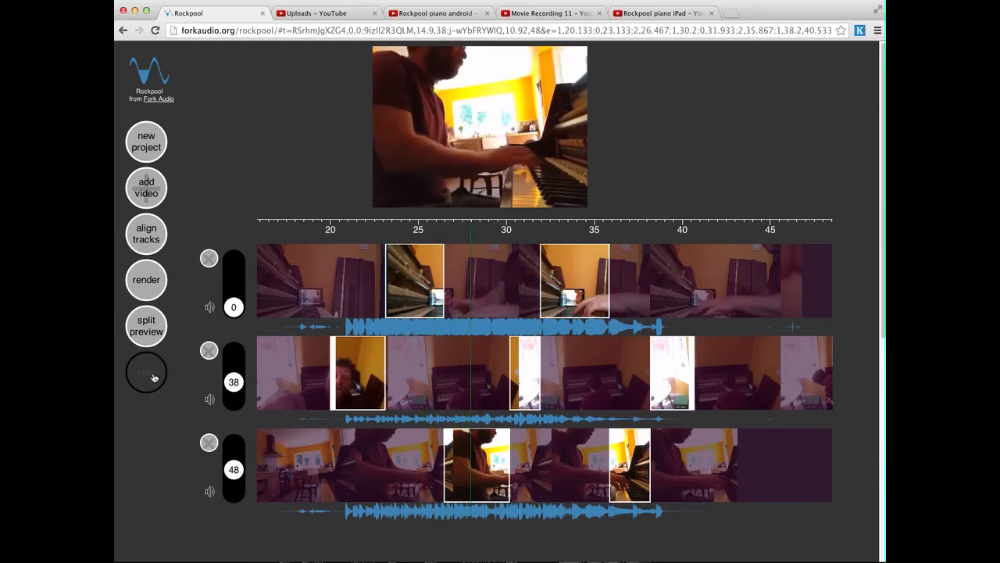
pyautogui.click(153, 377)
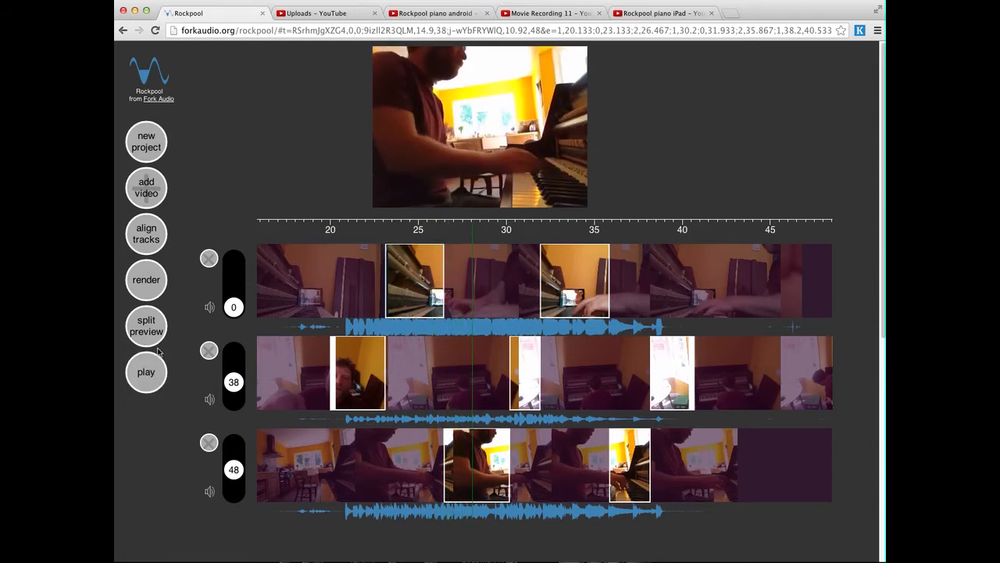
# Render the multi-camera edit and play the first few seconds of the rendered video.
pyautogui.click(149, 280)
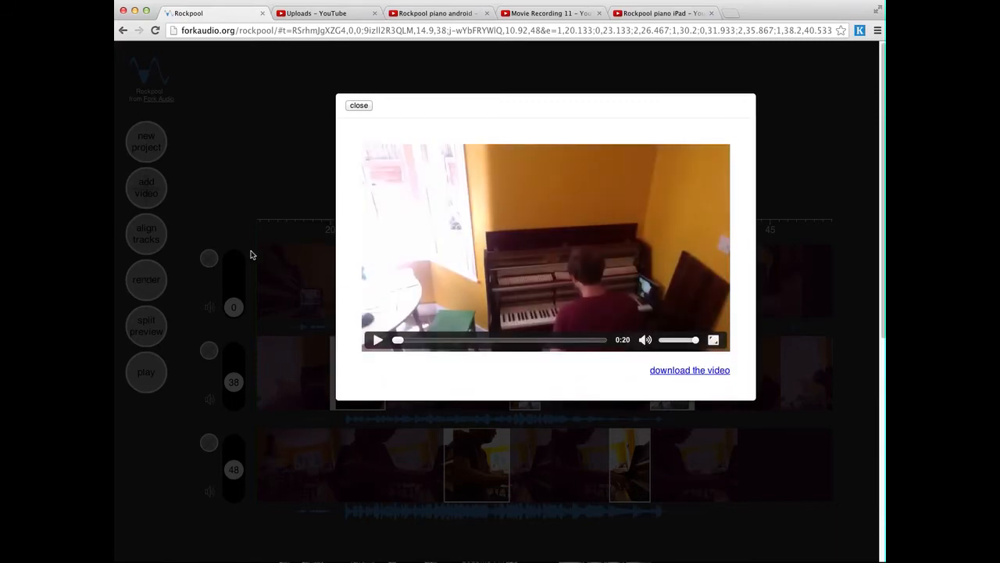
pyautogui.click(377, 341)
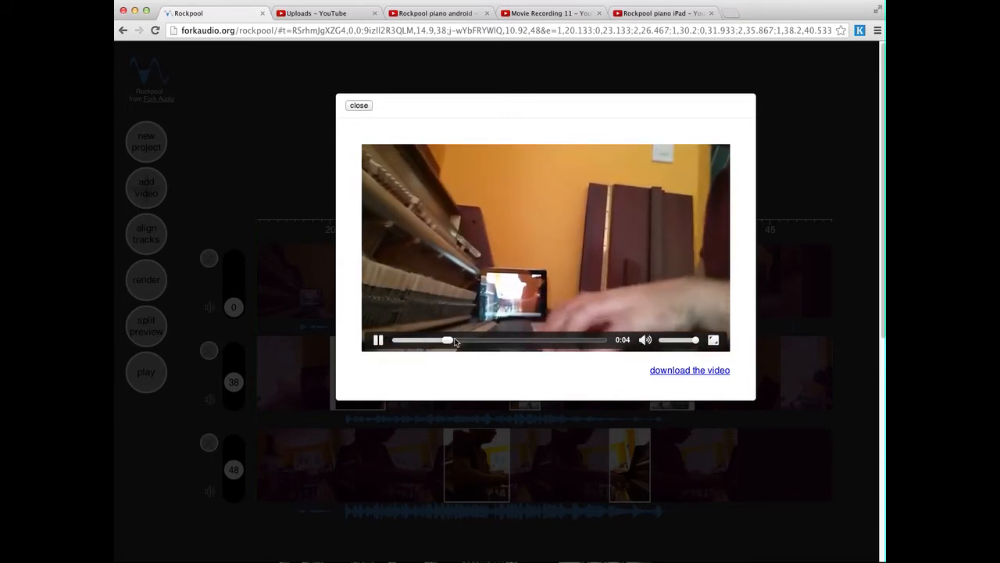
pyautogui.click(378, 340)
# Download the rendered video, open rockpool-edited-video.mp4 and move its player window fully into view.
pyautogui.click(713, 369)
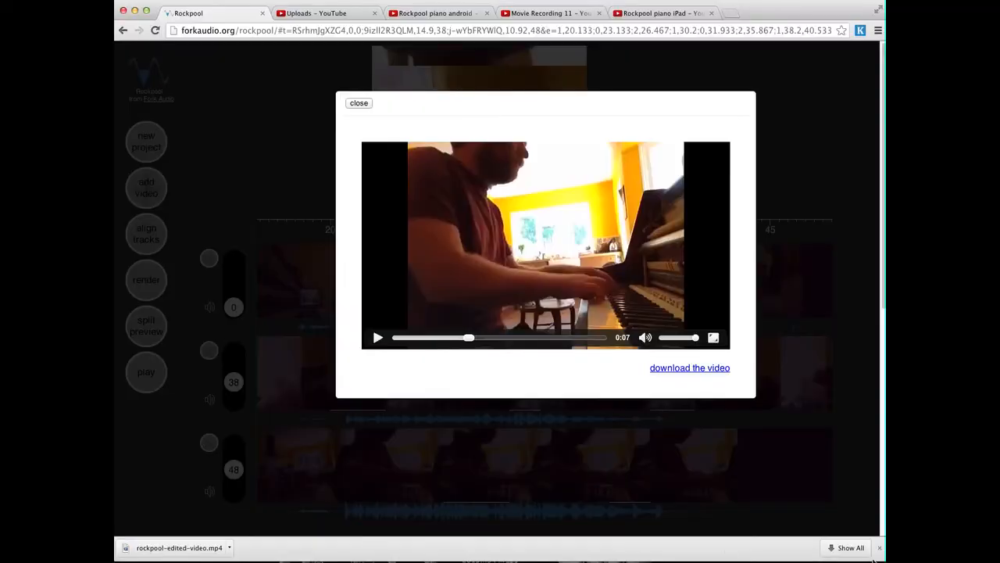
pyautogui.click(179, 548)
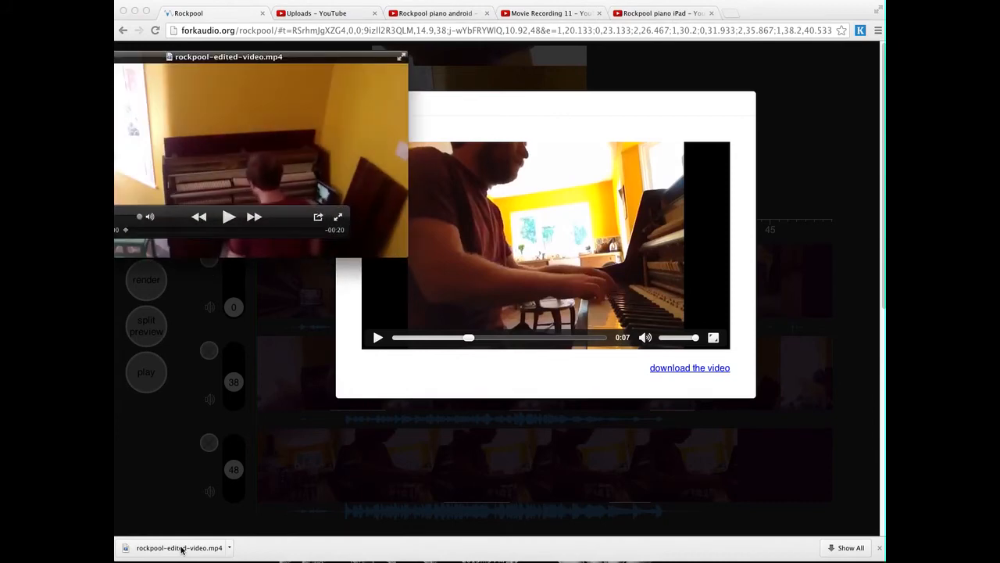
pyautogui.moveTo(227, 71); pyautogui.dragTo(462, 139)
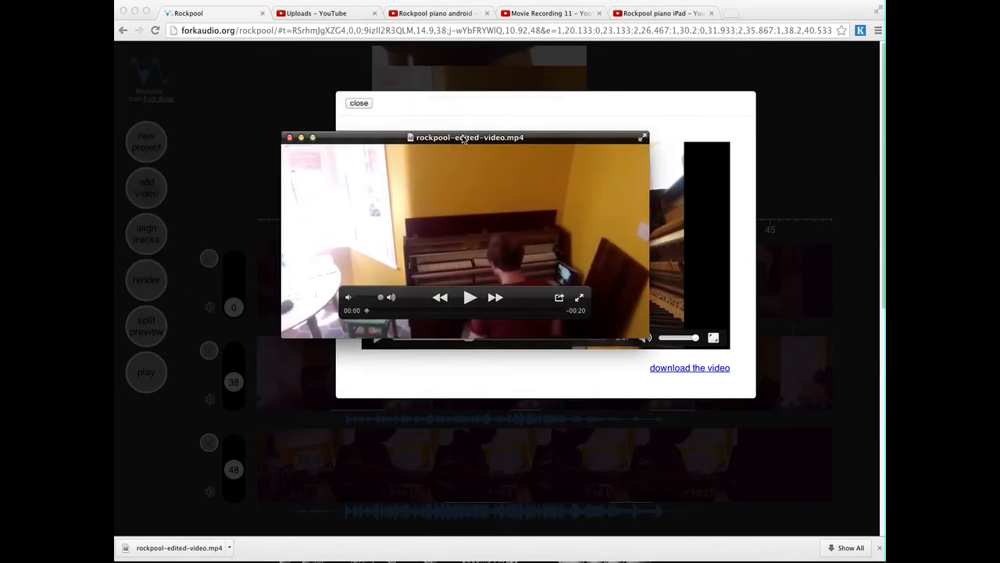